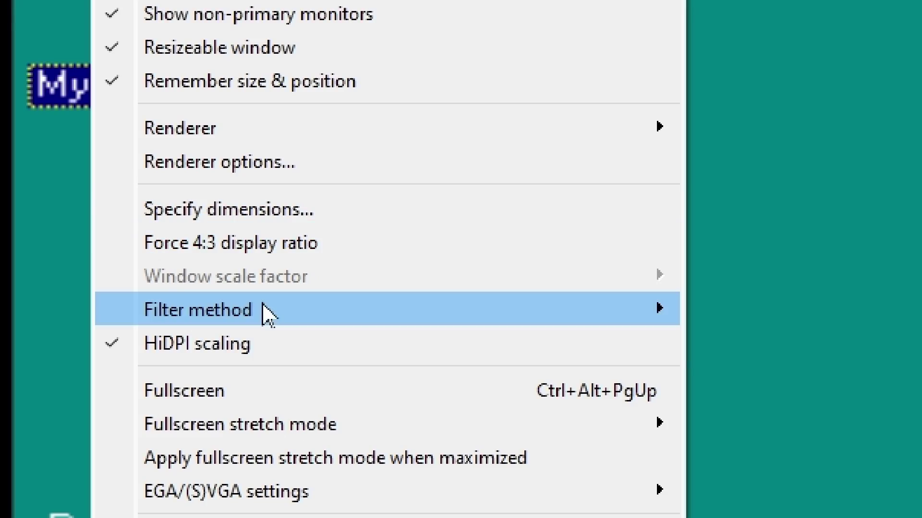
Dismiss Minesweeper's best-times list, close Minesweeper, and start Cruel solitaire by moving the 7 of clubs
{"action": "mouse_move", "coordinate": [277, 307]}
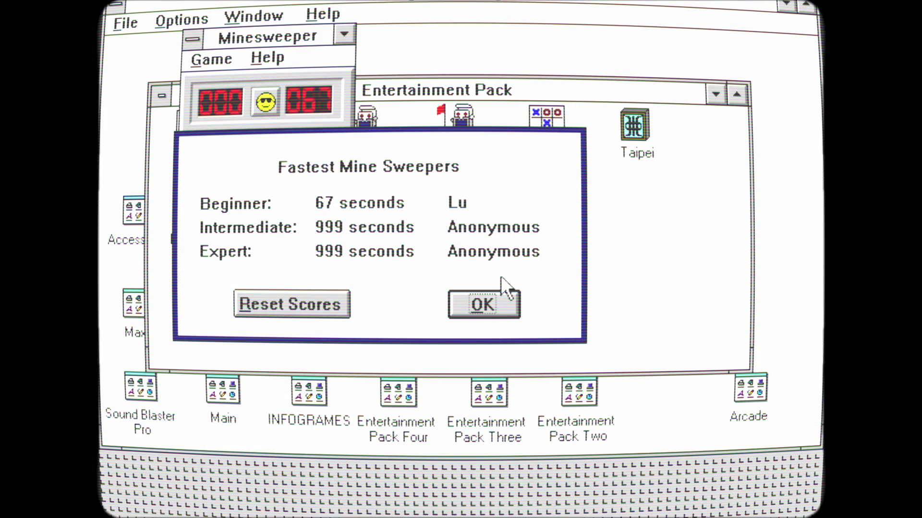
{"action": "left_click", "coordinate": [510, 302]}
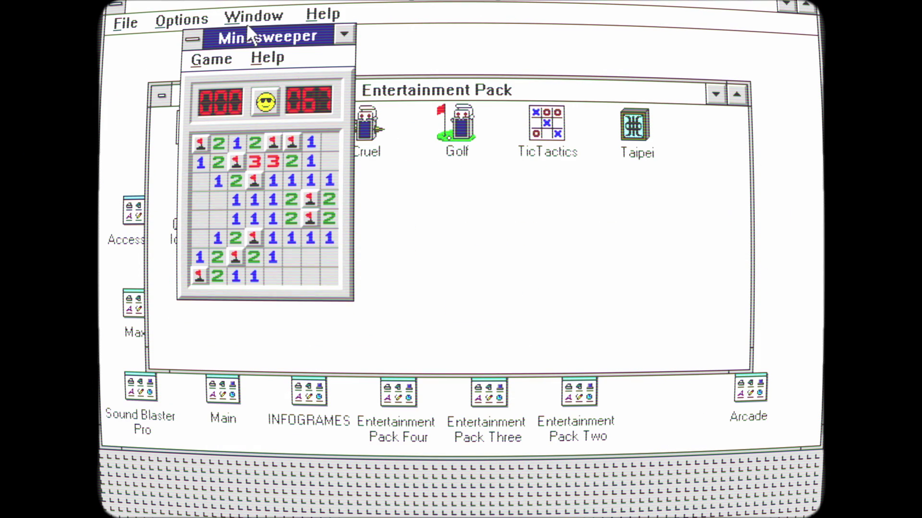
{"action": "double_click", "coordinate": [196, 39]}
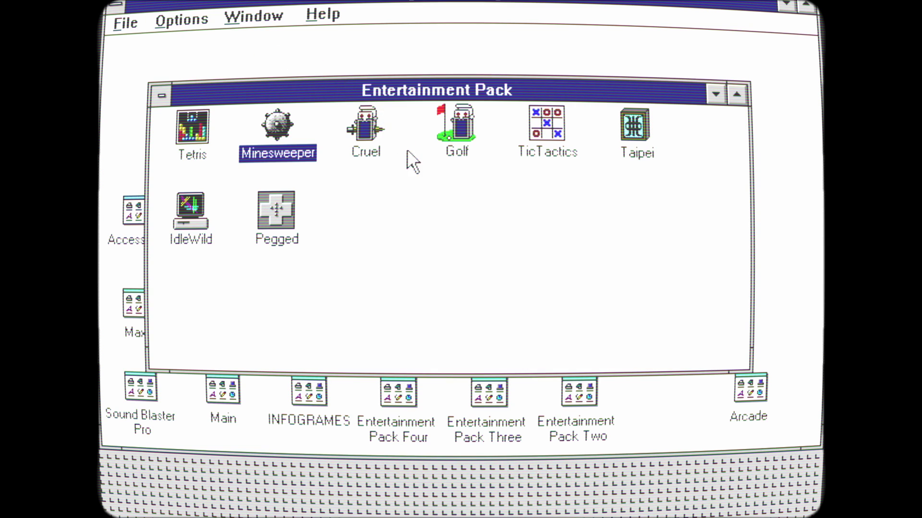
{"action": "double_click", "coordinate": [363, 127]}
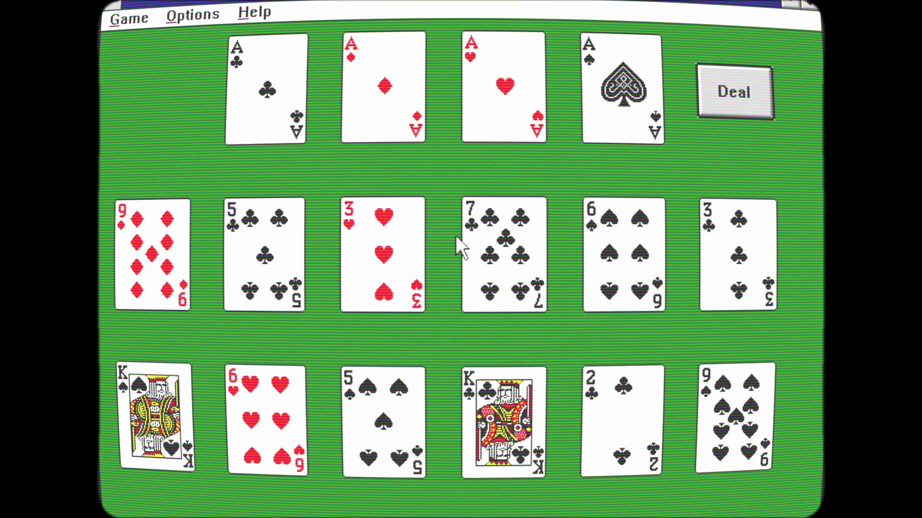
{"action": "mouse_move", "coordinate": [485, 240]}
{"action": "left_mouse_down"}
{"action": "mouse_move", "coordinate": [546, 251]}
{"action": "mouse_move", "coordinate": [487, 250]}
{"action": "mouse_move", "coordinate": [483, 230]}
{"action": "left_mouse_up"}
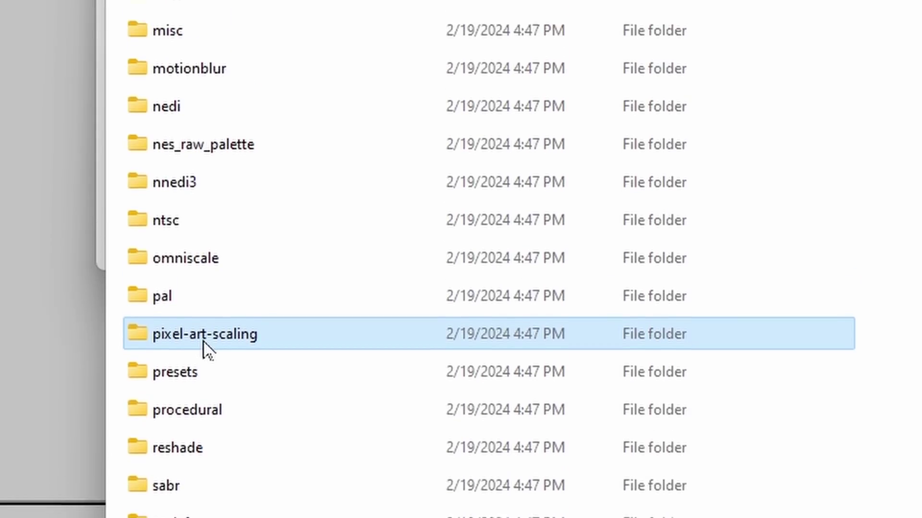
Go through pixel-art-scaling > shaders > pixel_aa and pick the pixel_aa.glsl shader file
{"action": "double_click", "coordinate": [203, 342]}
{"action": "left_click", "coordinate": [166, 78]}
{"action": "double_click", "coordinate": [167, 81]}
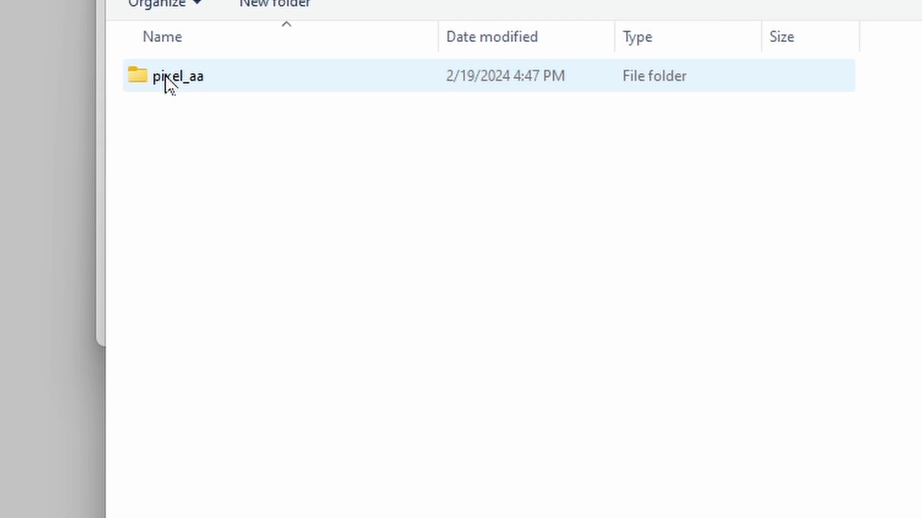
{"action": "double_click", "coordinate": [165, 82]}
{"action": "double_click", "coordinate": [206, 82]}
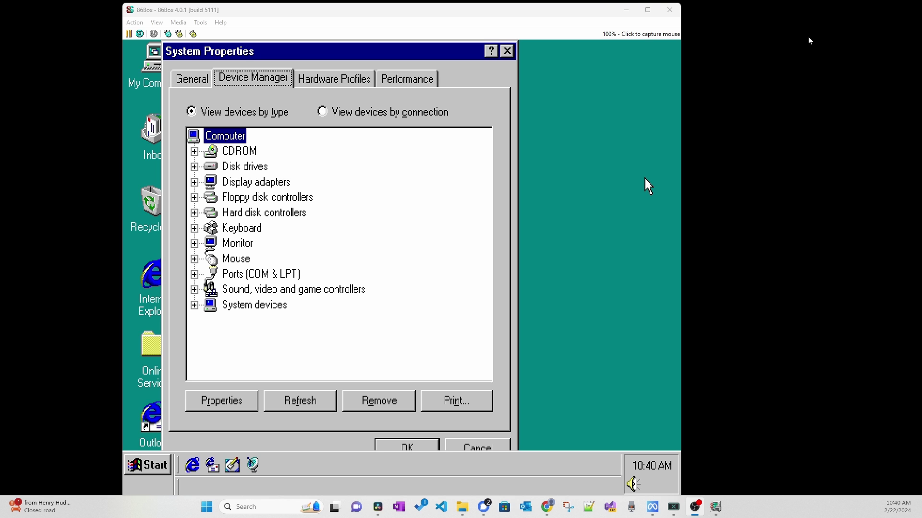
Set the renderer to OpenGL (3.0 Core) and bring up its renderer options dialog
{"action": "left_click", "coordinate": [156, 22]}
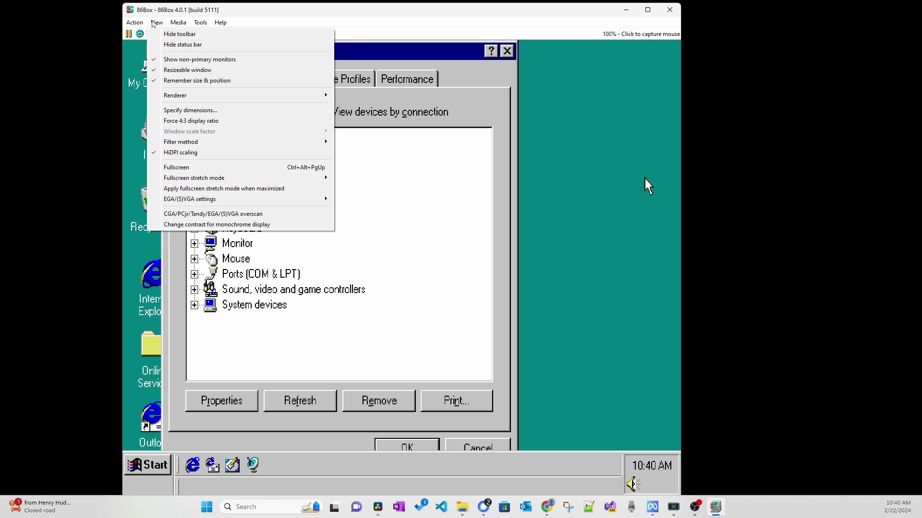
{"action": "mouse_move", "coordinate": [184, 96]}
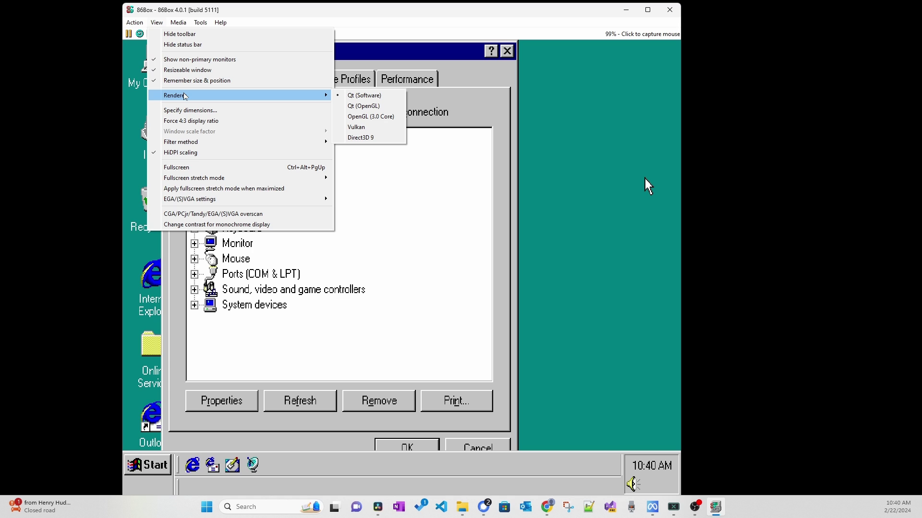
{"action": "left_click", "coordinate": [381, 118]}
{"action": "left_click", "coordinate": [157, 23]}
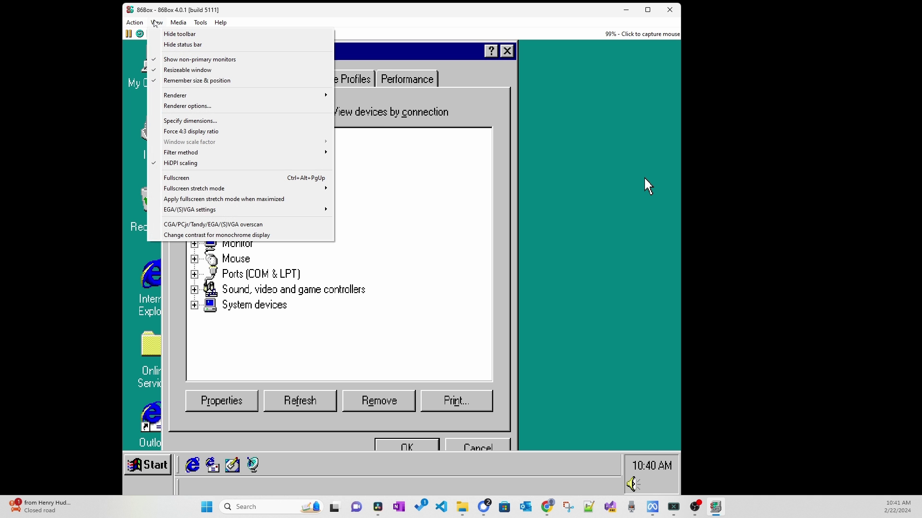
{"action": "left_click", "coordinate": [178, 110]}
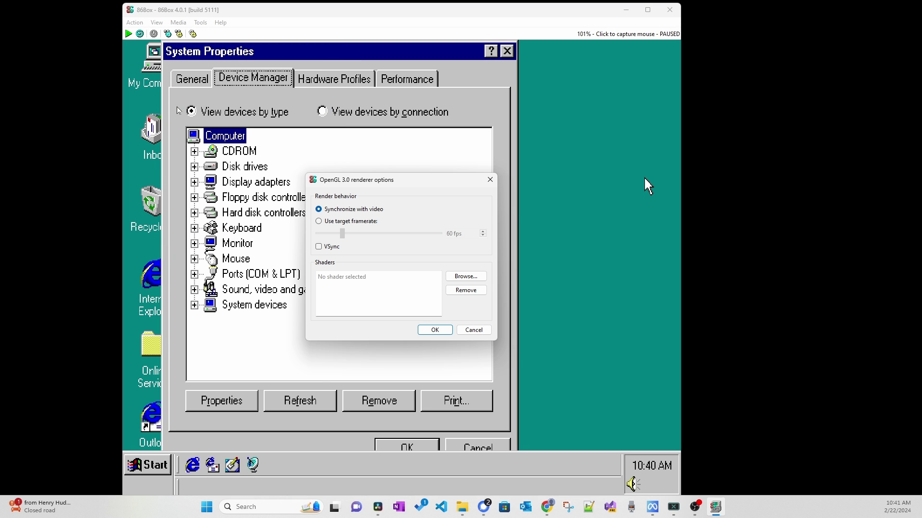
Load pixel_aa.glsl from temp > glsl-shaders-master > pixel-art-scaling > shaders > pixel_aa and apply it with OK
{"action": "left_click", "coordinate": [464, 277]}
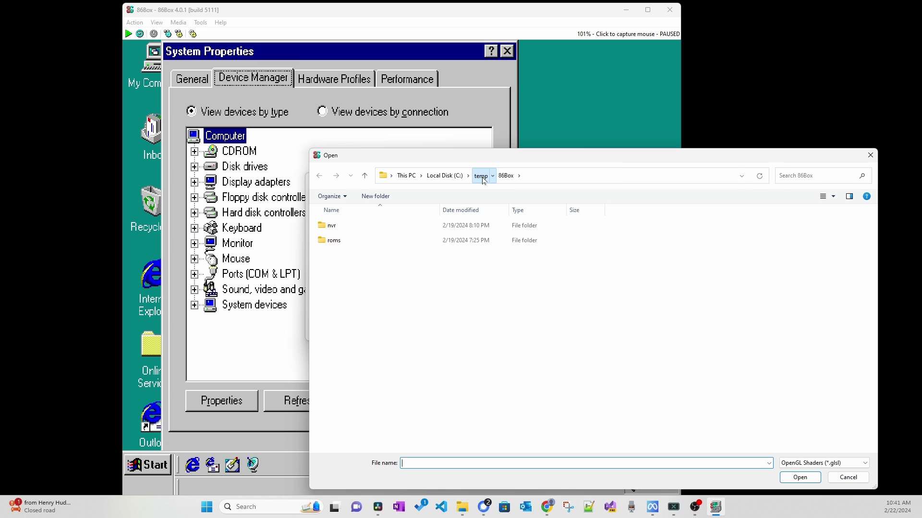
{"action": "left_click", "coordinate": [480, 177]}
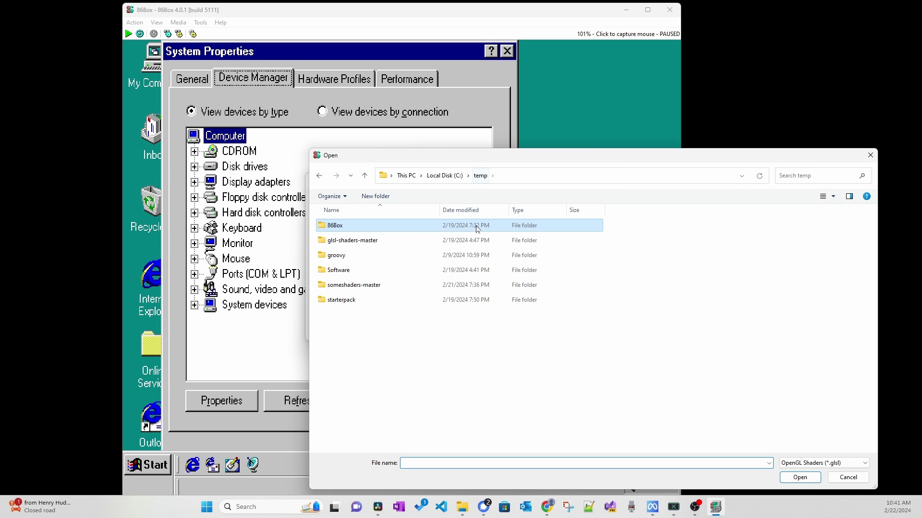
{"action": "double_click", "coordinate": [332, 242]}
{"action": "scroll", "coordinate": [332, 244], "scroll_direction": "down", "scroll_amount": 7}
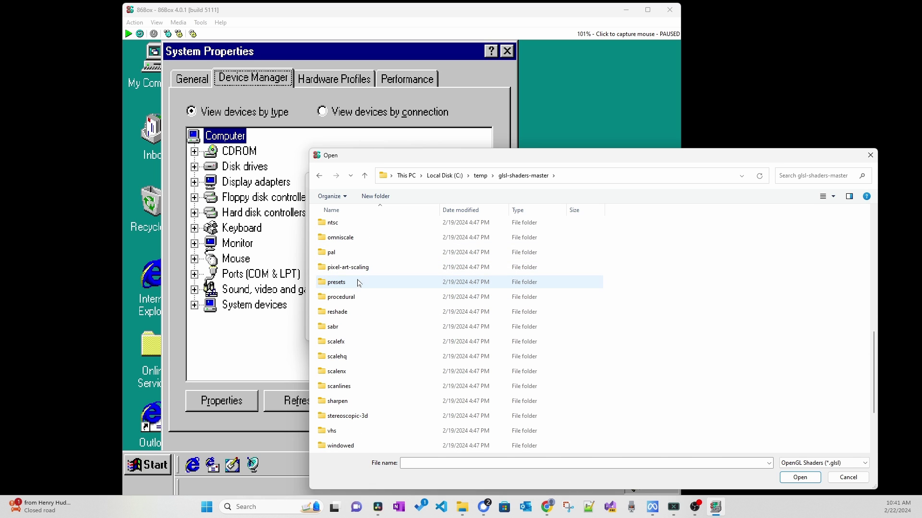
{"action": "double_click", "coordinate": [348, 268]}
{"action": "double_click", "coordinate": [337, 227]}
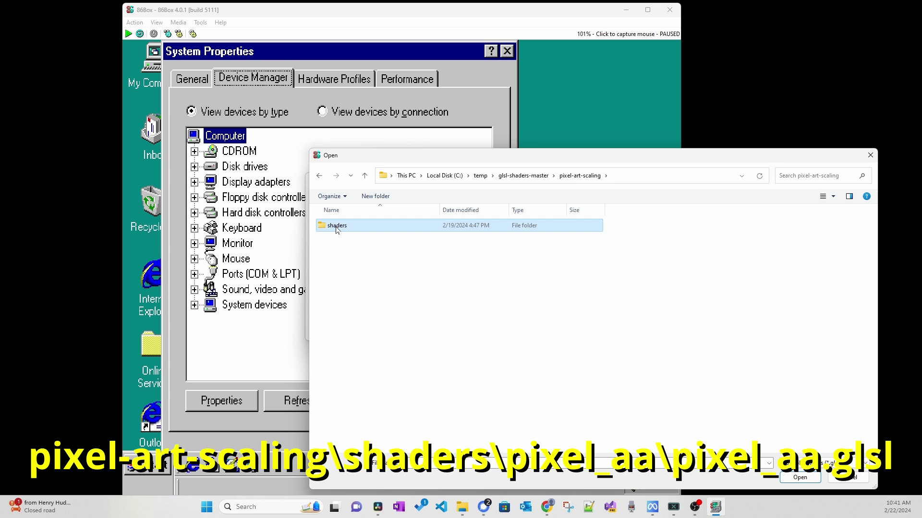
{"action": "double_click", "coordinate": [337, 226]}
{"action": "double_click", "coordinate": [337, 226]}
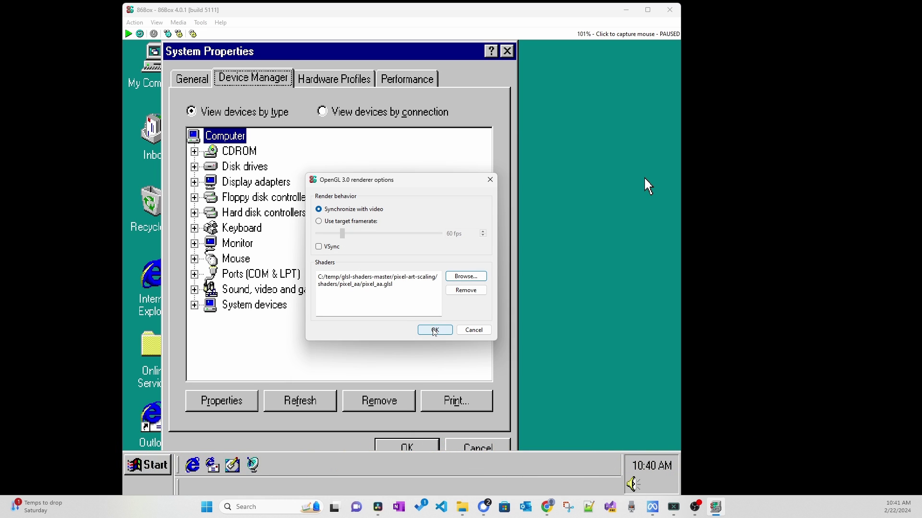
{"action": "left_click", "coordinate": [435, 331]}
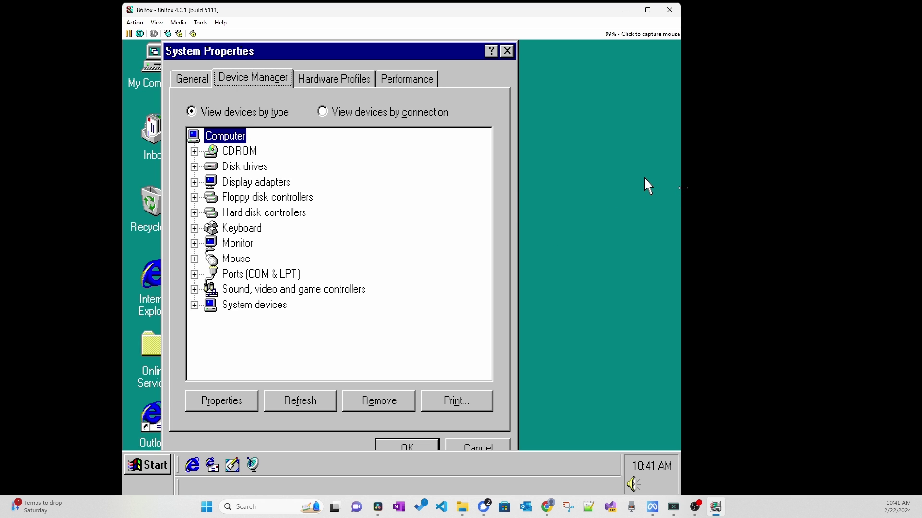
Widen and raise the emulator window, then launch Quake II from Start > Programs > Quake II
{"action": "left_click_drag", "start_coordinate": [681, 187], "coordinate": [831, 190]}
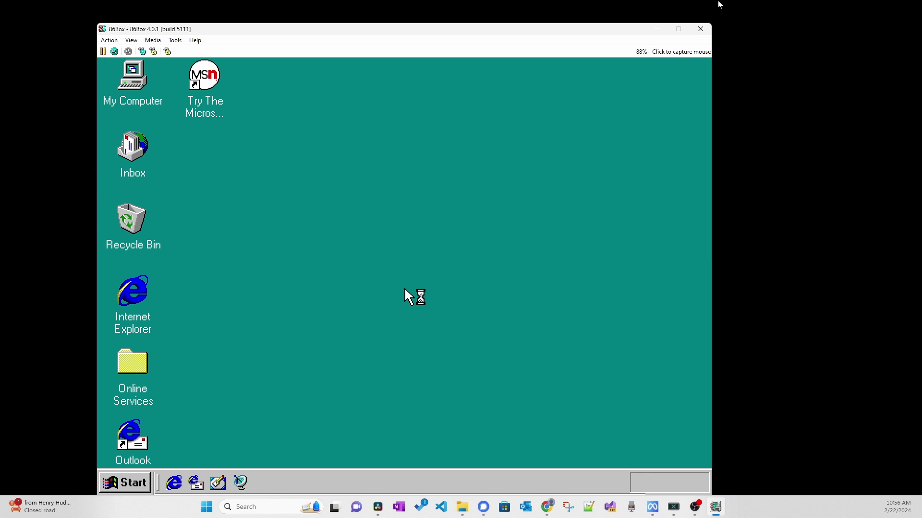
{"action": "left_click_drag", "start_coordinate": [445, 28], "coordinate": [450, 18]}
{"action": "left_click", "coordinate": [408, 274]}
{"action": "left_click", "coordinate": [139, 470]}
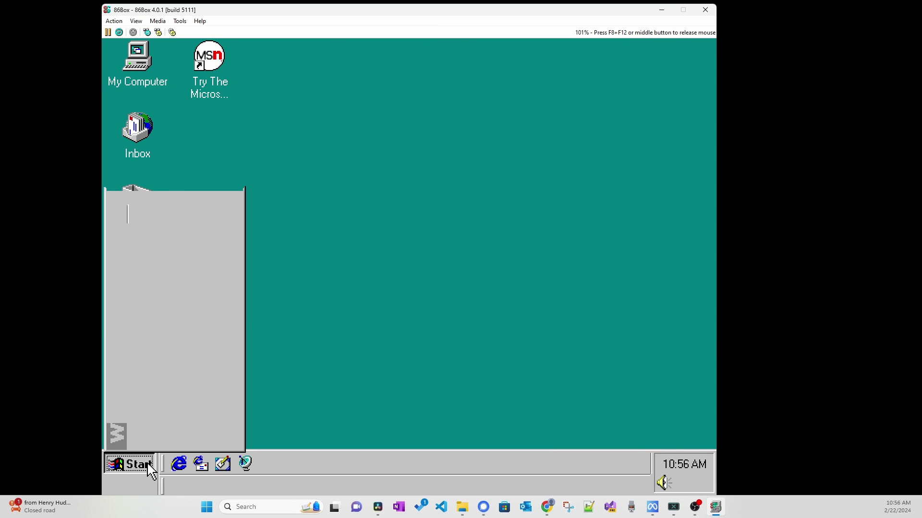
{"action": "mouse_move", "coordinate": [184, 189]}
{"action": "mouse_move", "coordinate": [298, 235]}
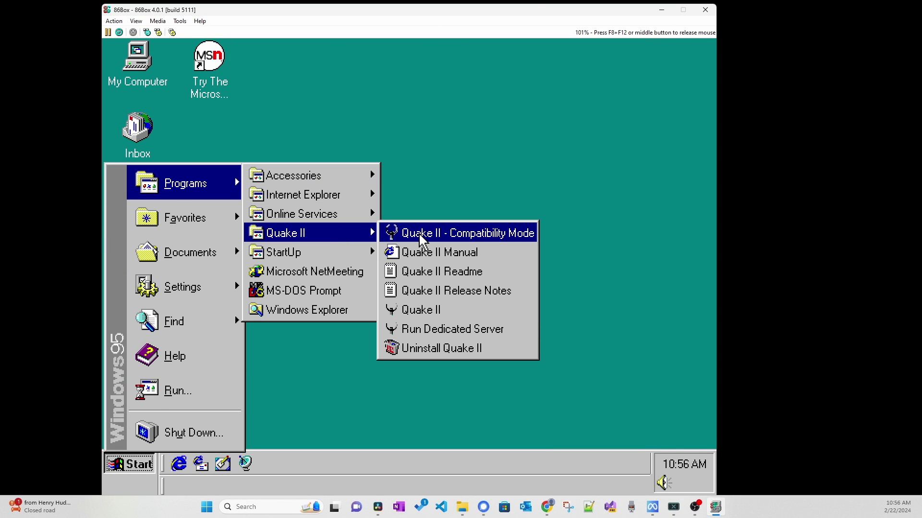
{"action": "left_click", "coordinate": [420, 306]}
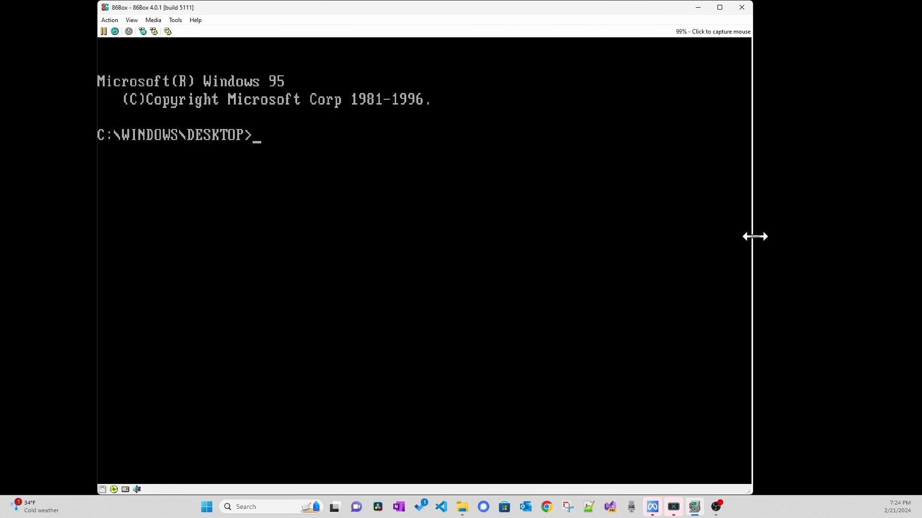
Widen the emulator window, dismiss the display menu, then drag it much narrower to rescale the desktop
{"action": "left_click_drag", "start_coordinate": [755, 237], "coordinate": [834, 248]}
{"action": "left_click_drag", "start_coordinate": [845, 248], "coordinate": [867, 250]}
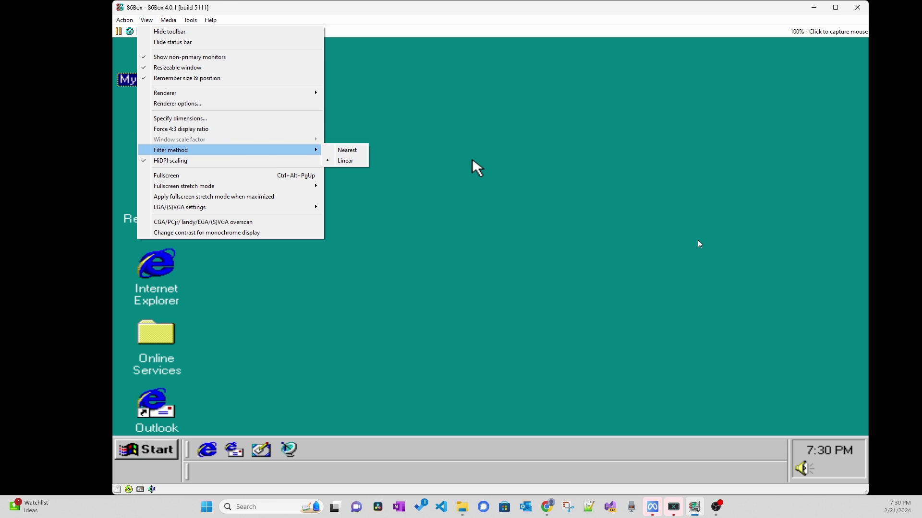
{"action": "left_click", "coordinate": [472, 160]}
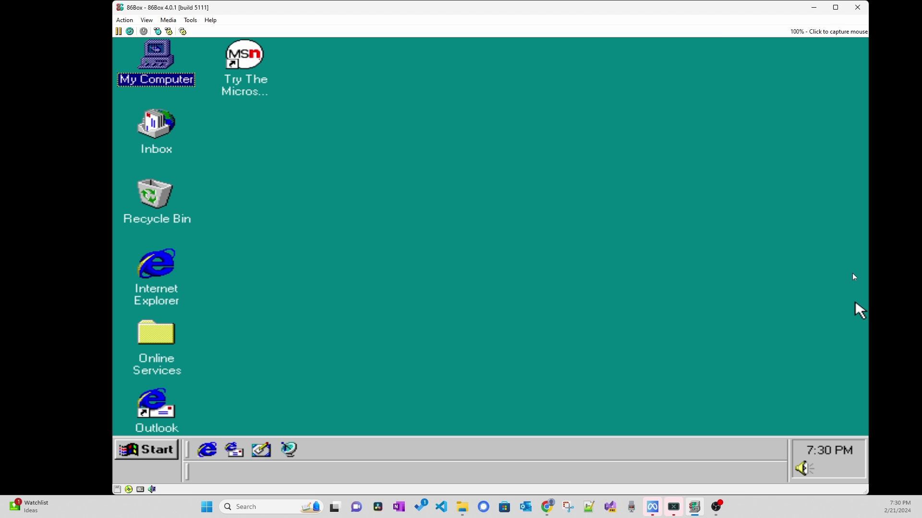
{"action": "left_click_drag", "start_coordinate": [868, 277], "coordinate": [438, 290]}
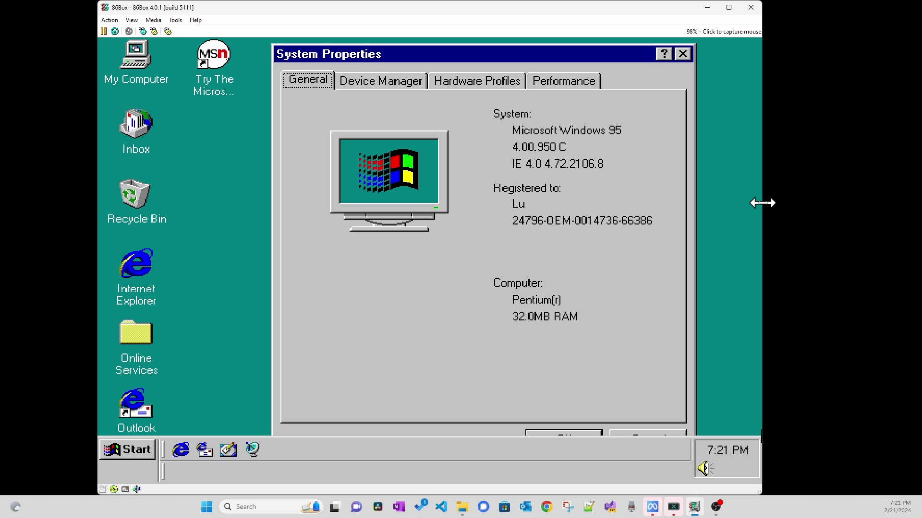
Confirm the OpenGL 3.0 settings with the pixel_aa shader and resize the window to check its scaling
{"action": "left_click_drag", "start_coordinate": [762, 203], "coordinate": [757, 202]}
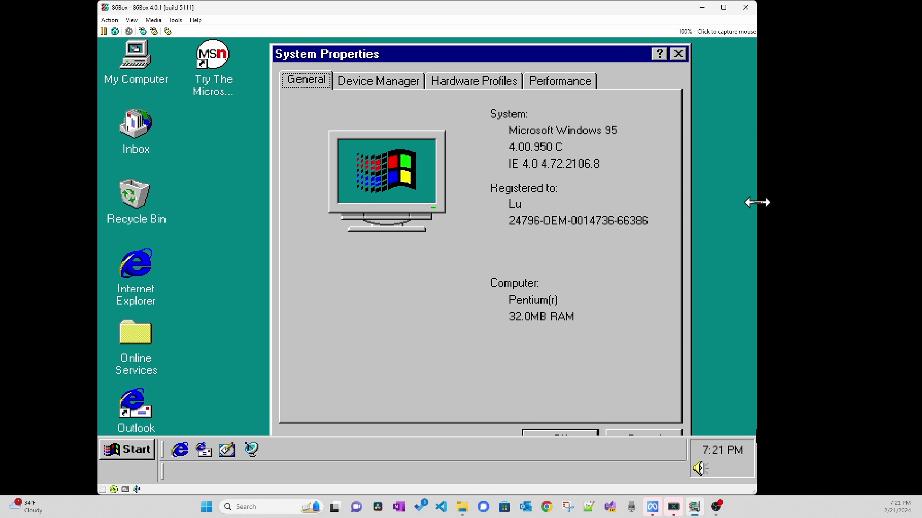
{"action": "left_click_drag", "start_coordinate": [756, 201], "coordinate": [731, 202]}
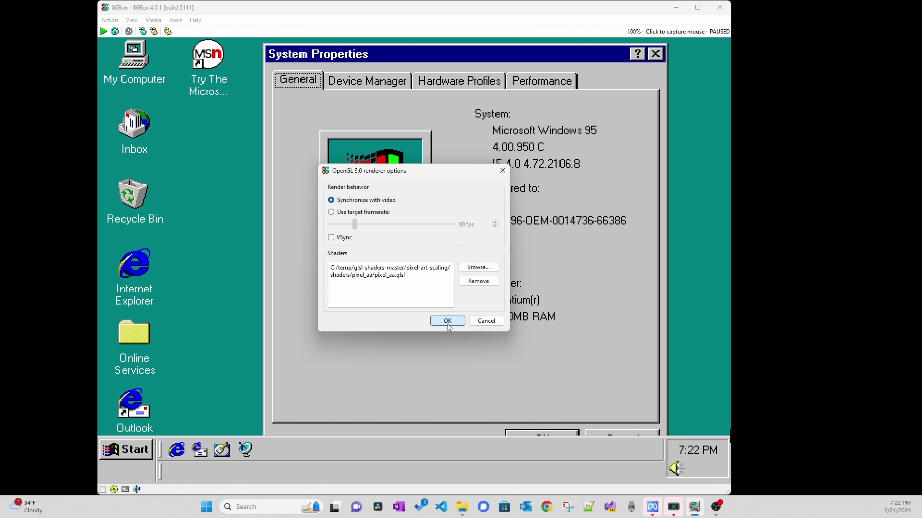
{"action": "key", "text": "Return"}
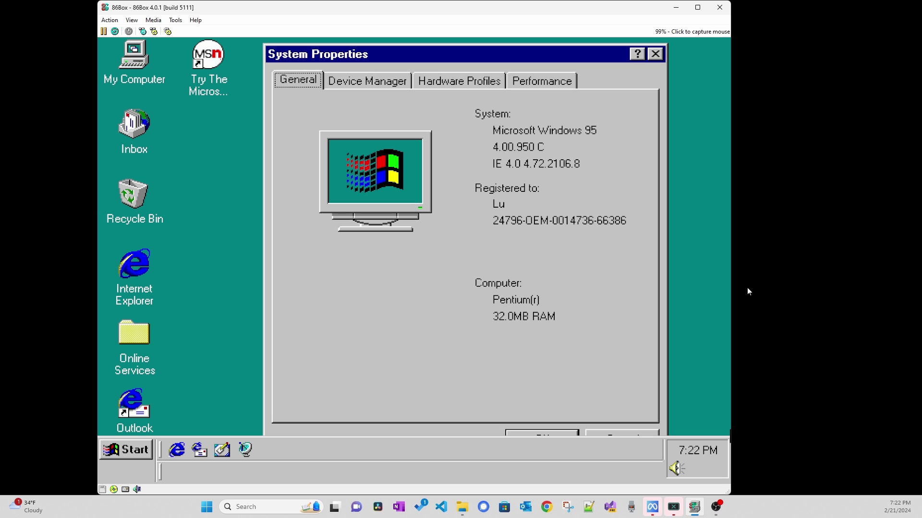
{"action": "left_click_drag", "start_coordinate": [734, 287], "coordinate": [638, 280]}
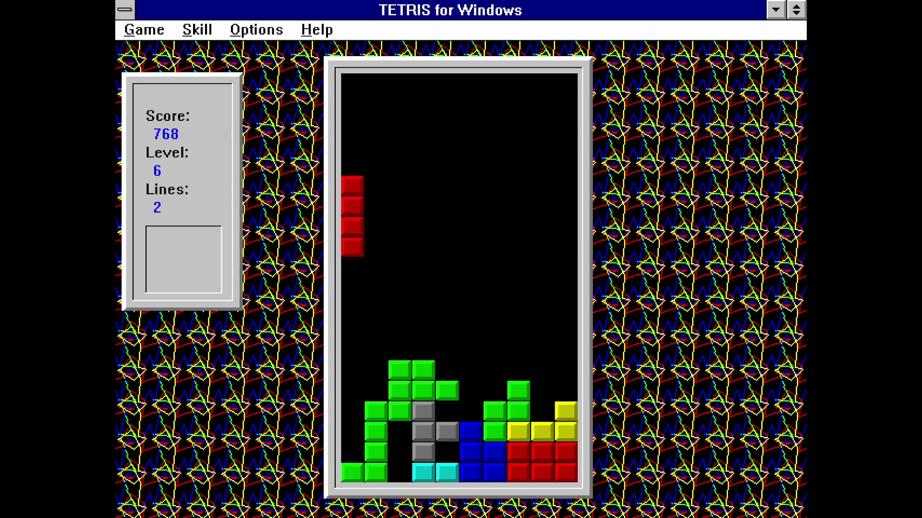
Rotate, shift and drop the I, L, blue and S pieces, raising the Tetris score to 923
{"action": "key", "text": "space"}
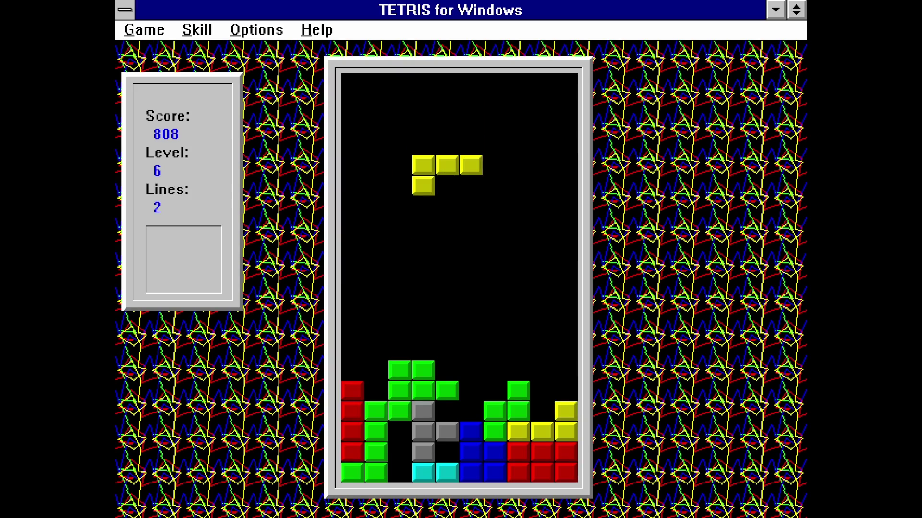
{"action": "key", "text": "Up"}
{"action": "key", "text": "Up"}
{"action": "key", "text": "Up"}
{"action": "key", "text": "space"}
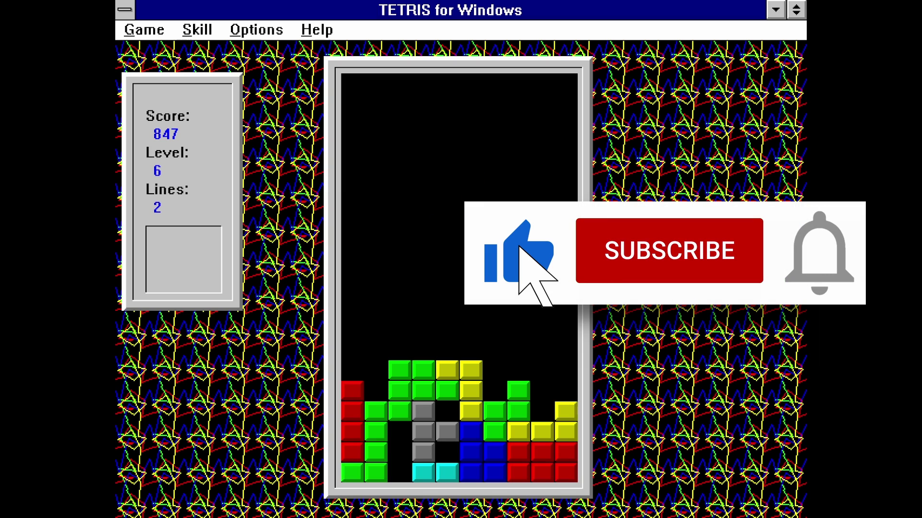
{"action": "key", "text": "space"}
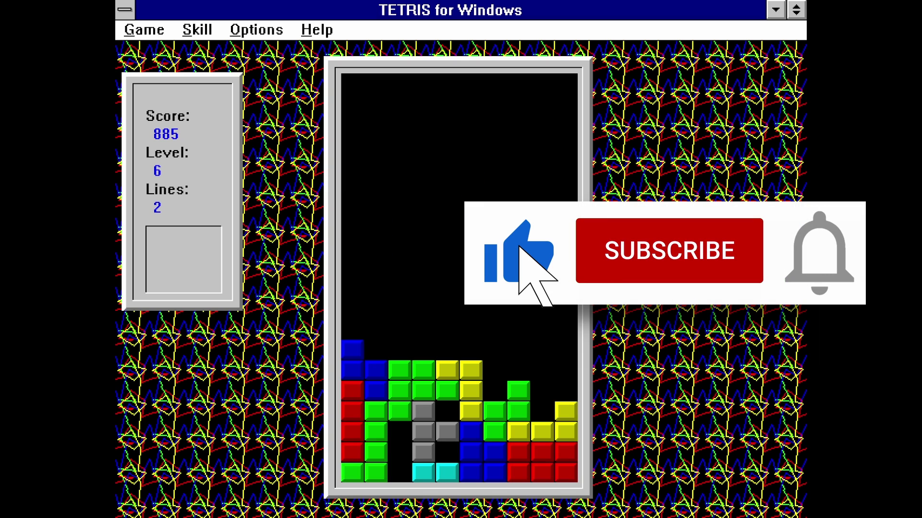
{"action": "key", "text": "Up"}
{"action": "key", "text": "Right"}
{"action": "key", "text": "Right"}
{"action": "key", "text": "Right"}
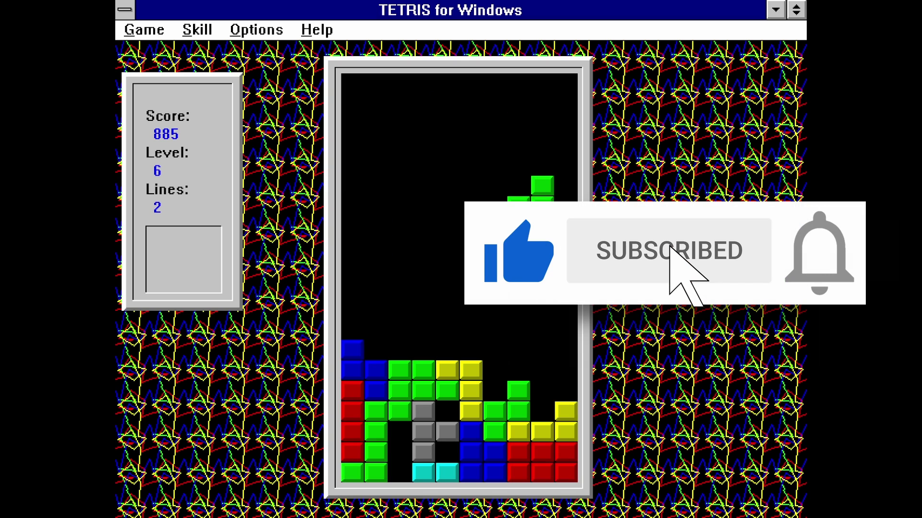
{"action": "key", "text": "space"}
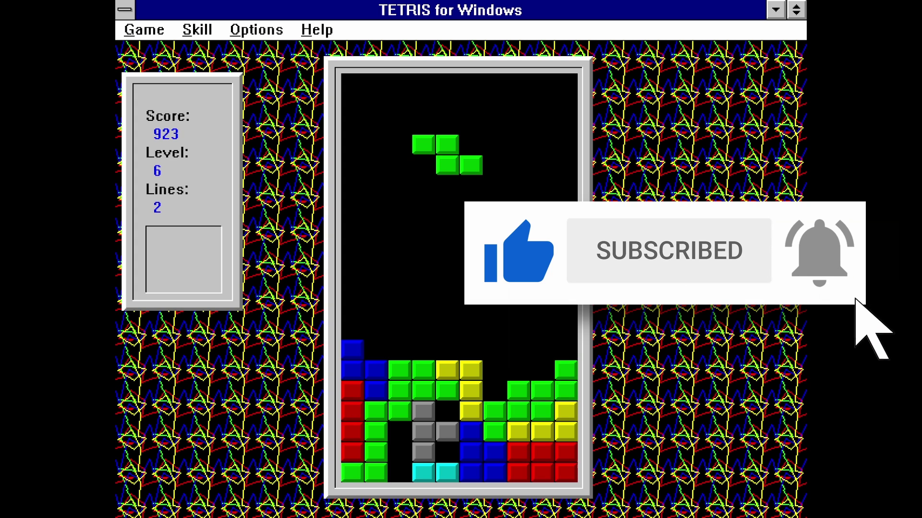